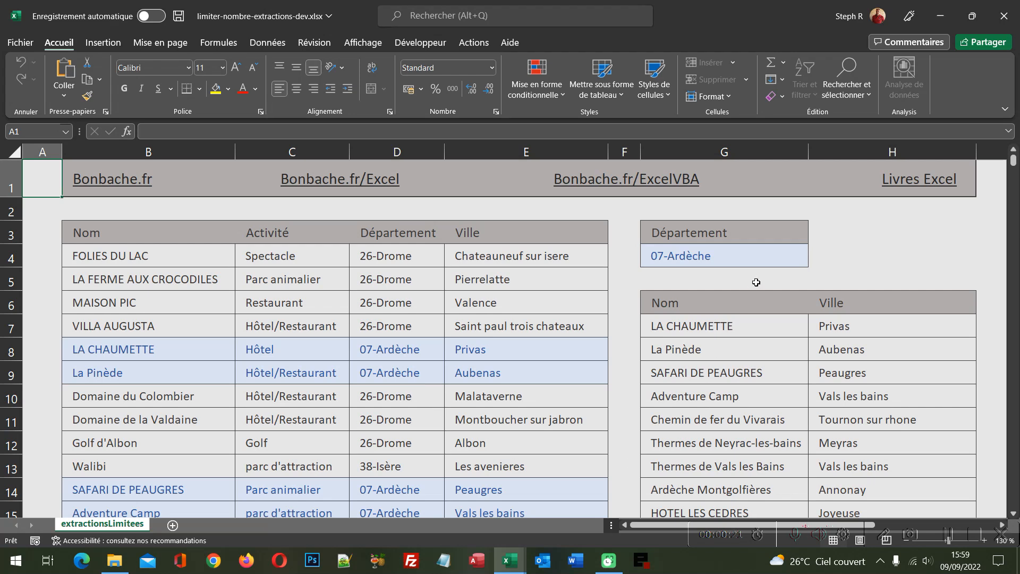
# Step: Choose 26-Drome as the department in G4 and review the extracted names and towns below it
pyautogui.click(785, 254)
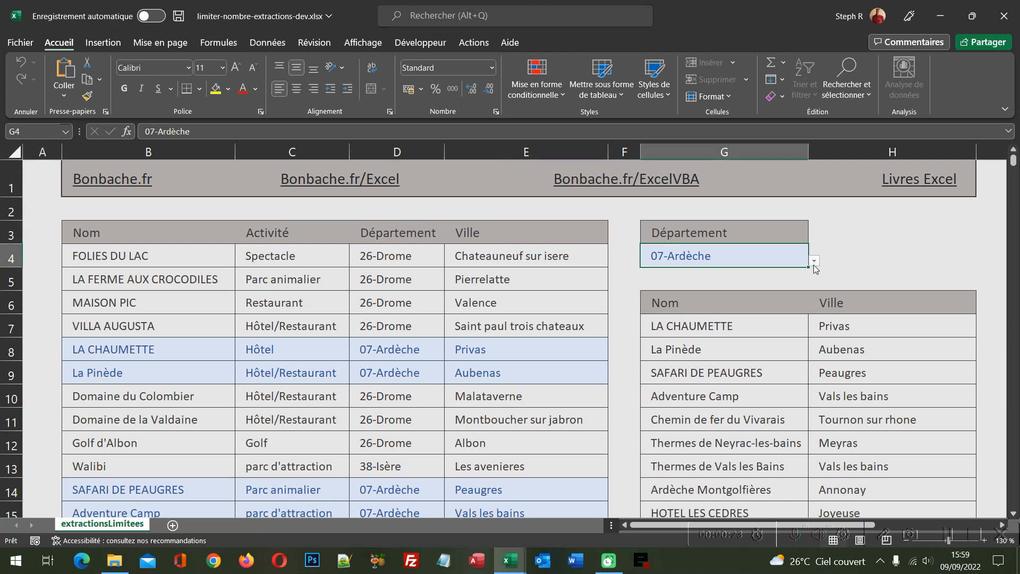
pyautogui.click(813, 264)
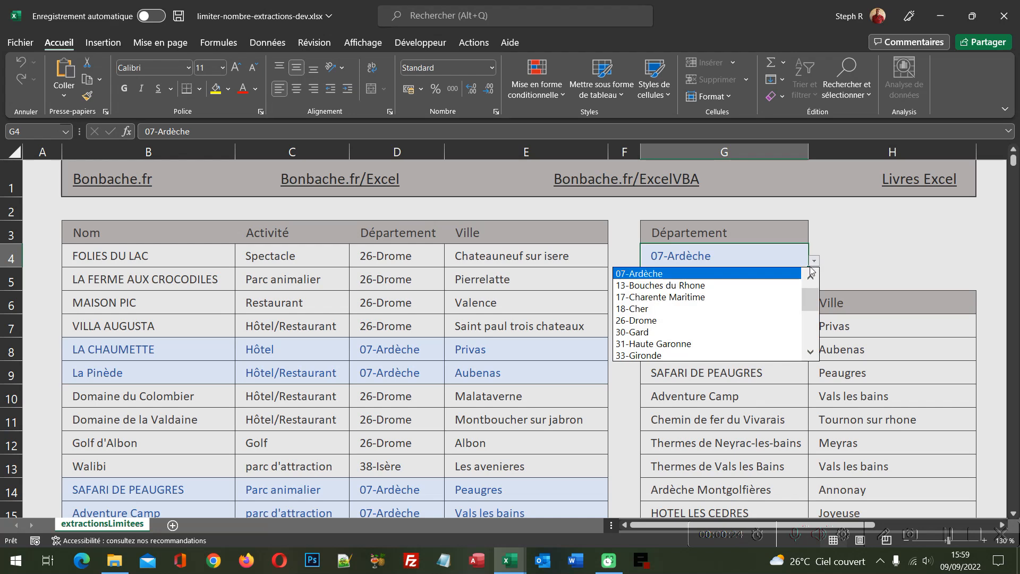
pyautogui.click(674, 320)
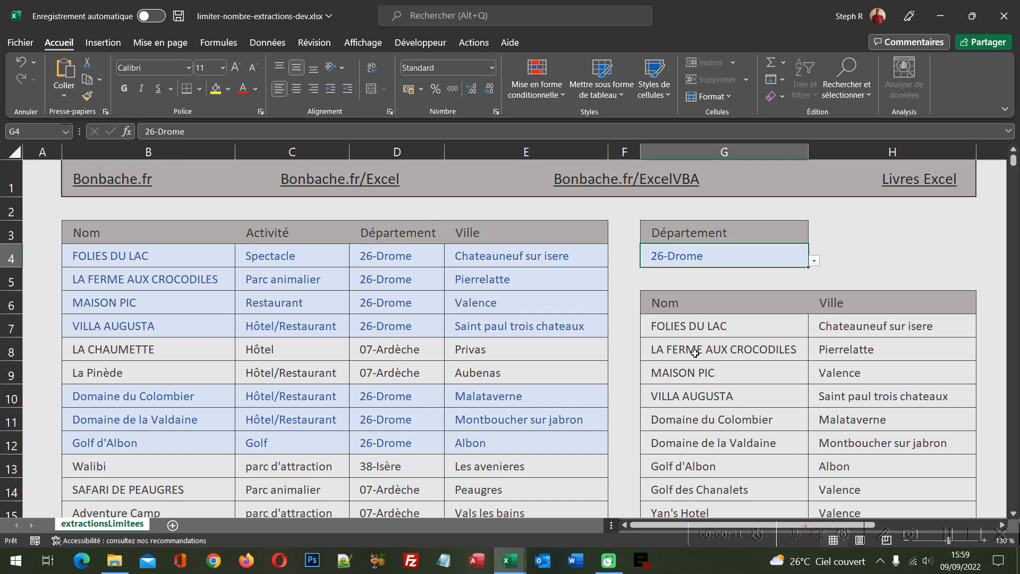
pyautogui.scroll(-2, 695, 354)
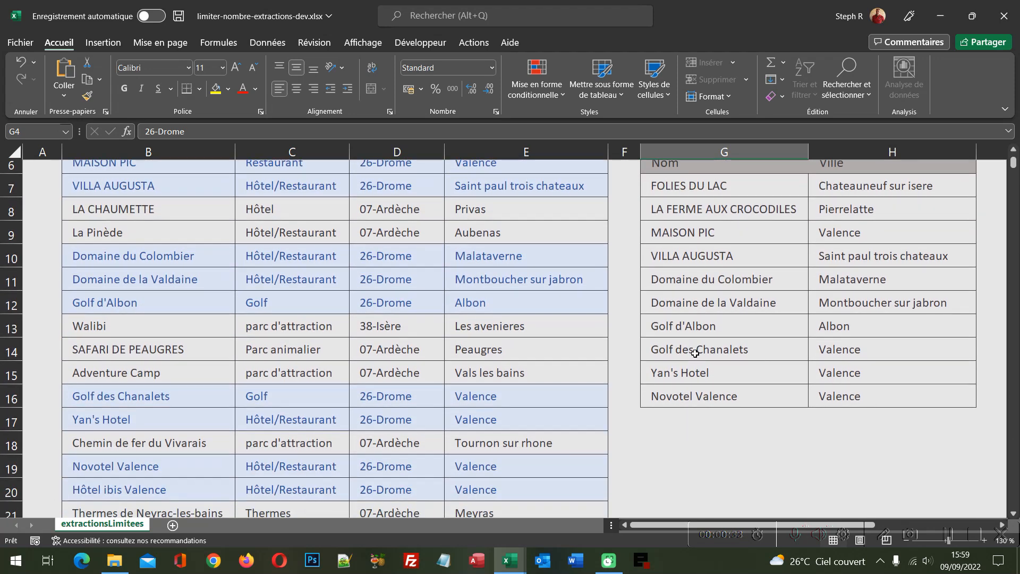
pyautogui.scroll(1, 695, 353)
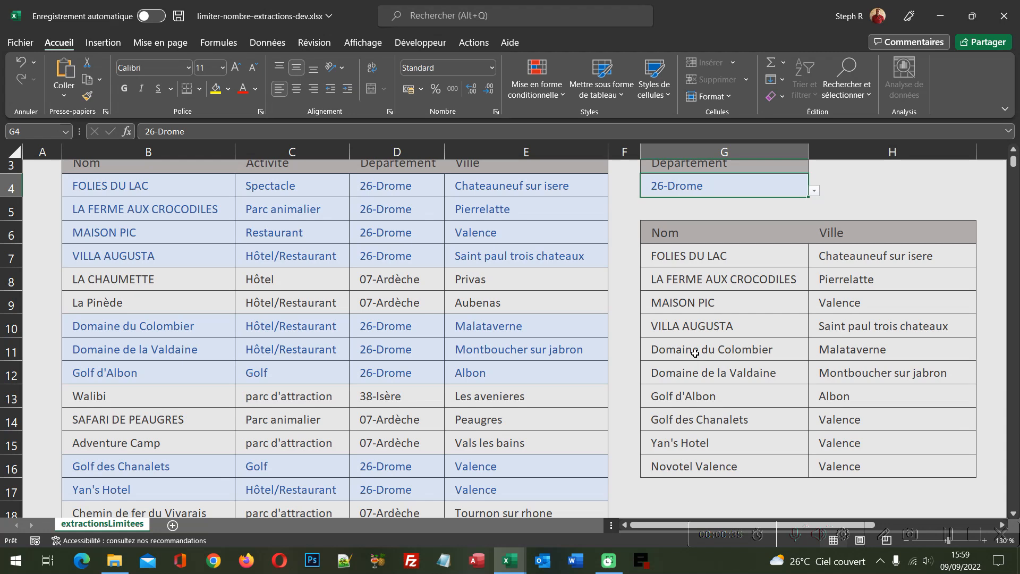
pyautogui.scroll(1, 695, 353)
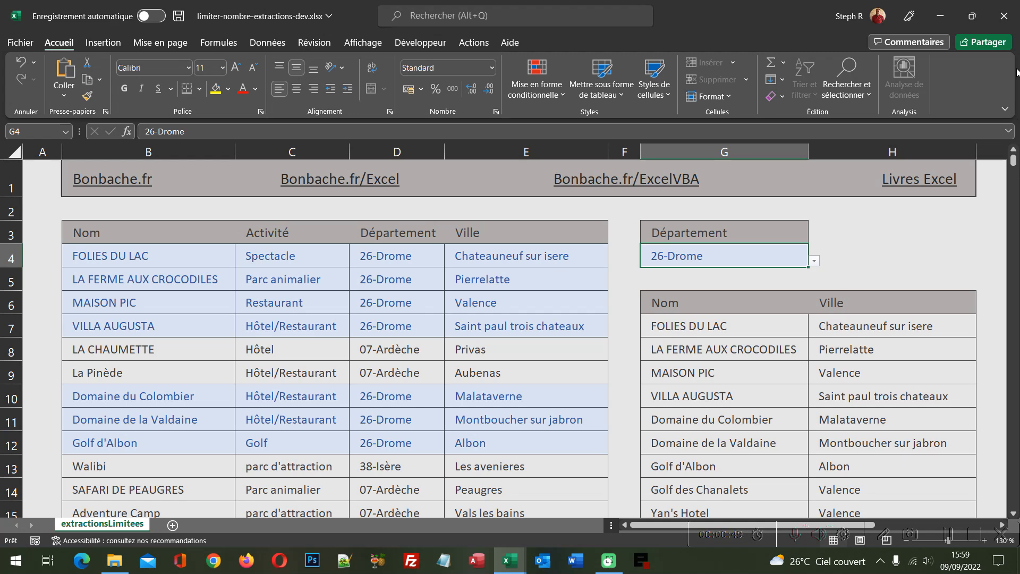
# Step: Close the workbook limiter-nombre-extractions-dev.xlsx without saving the changes
pyautogui.click(1003, 16)
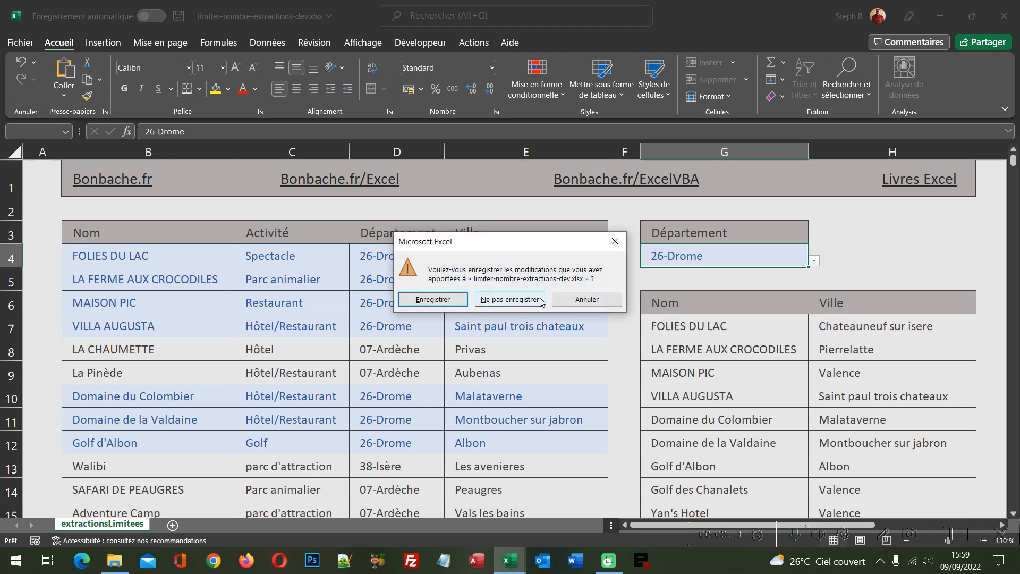
pyautogui.click(509, 299)
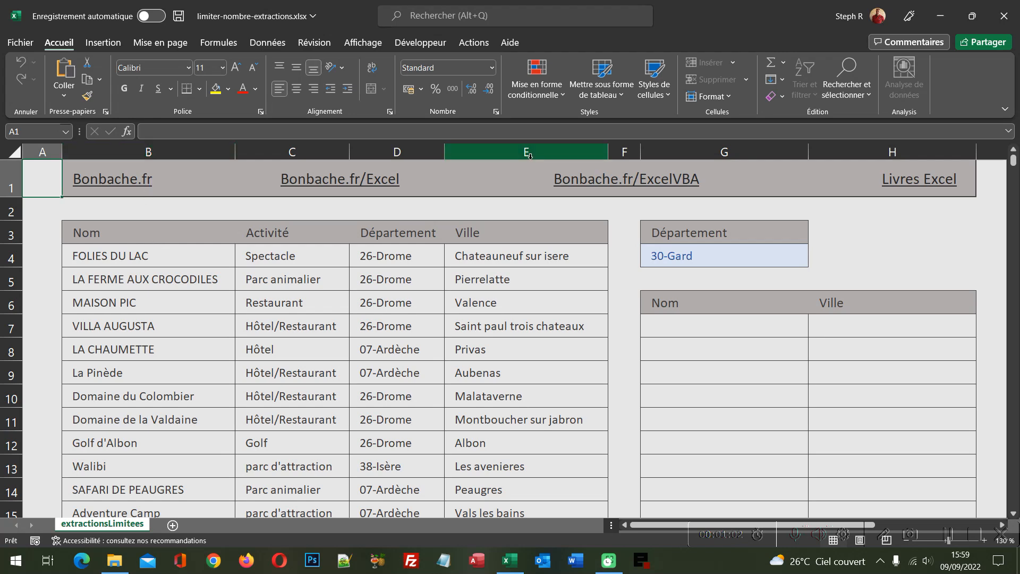
# Step: Look through the department choices offered in G4 of limiter-nombre-extractions.xlsx, leaving the list without choosing one
pyautogui.click(766, 255)
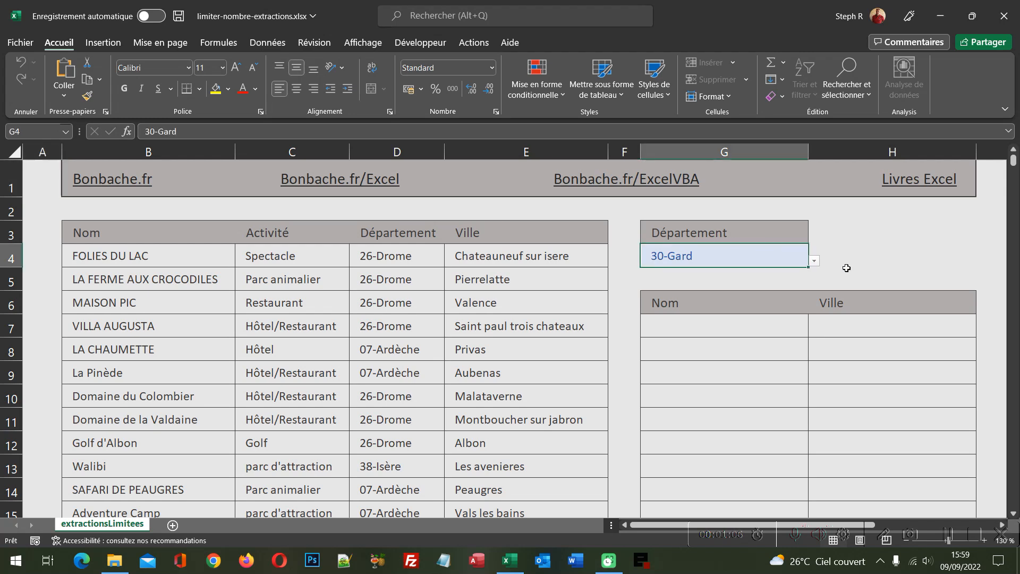
pyautogui.click(815, 262)
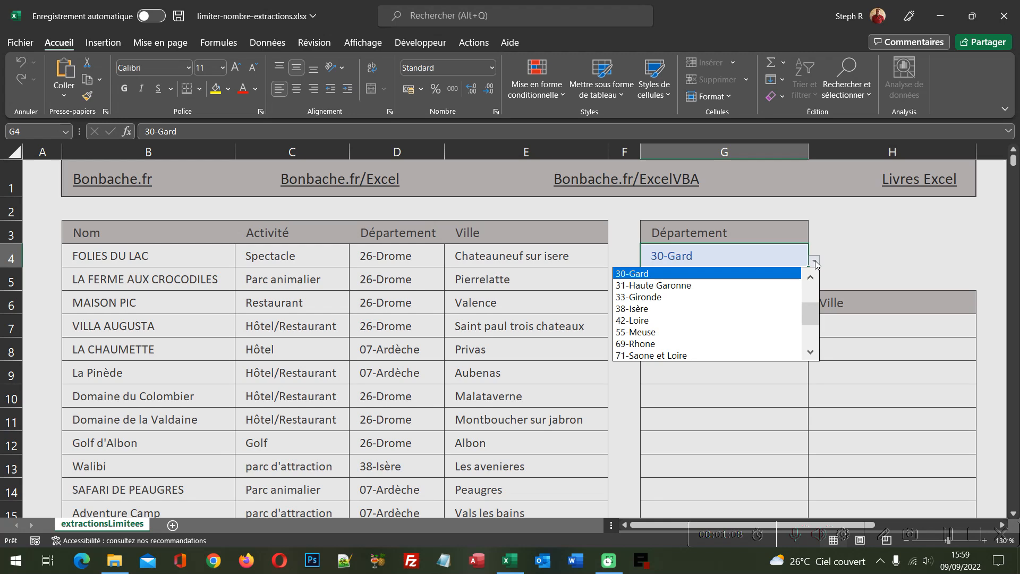
pyautogui.click(815, 262)
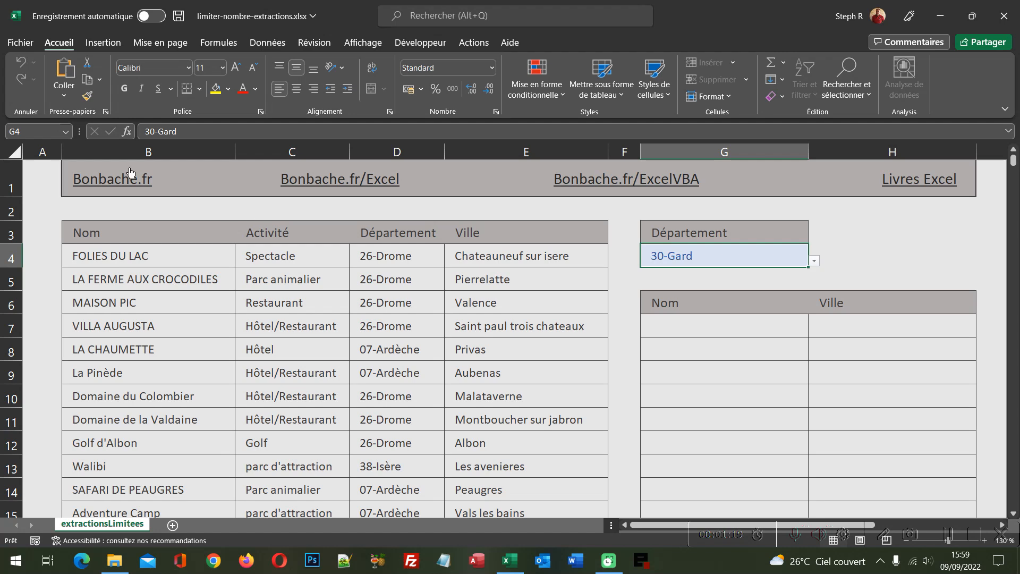
# Step: Check which cells the named ranges tab and dep cover in the source table
pyautogui.click(70, 132)
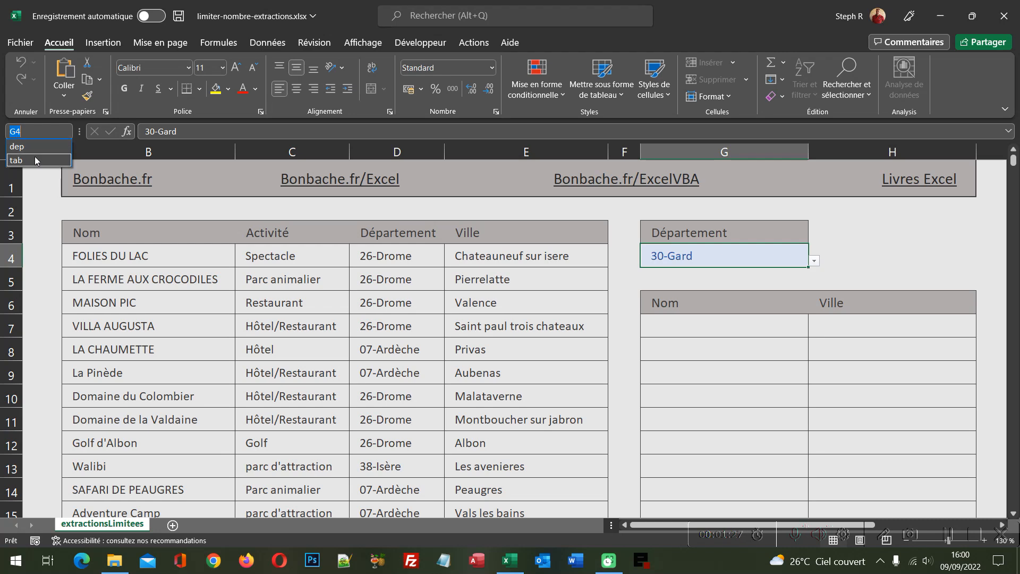
pyautogui.click(16, 160)
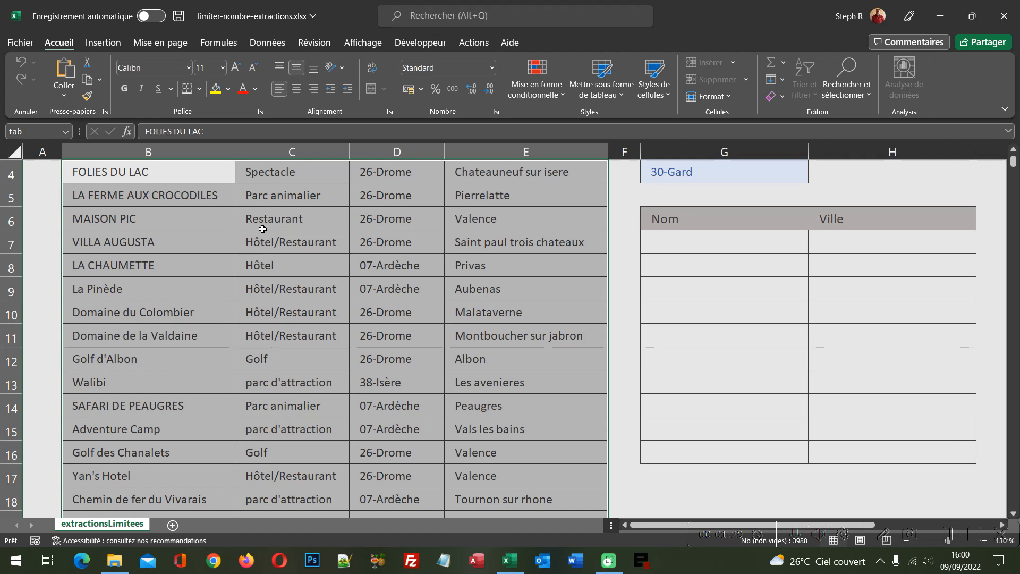
pyautogui.click(66, 132)
pyautogui.click(17, 146)
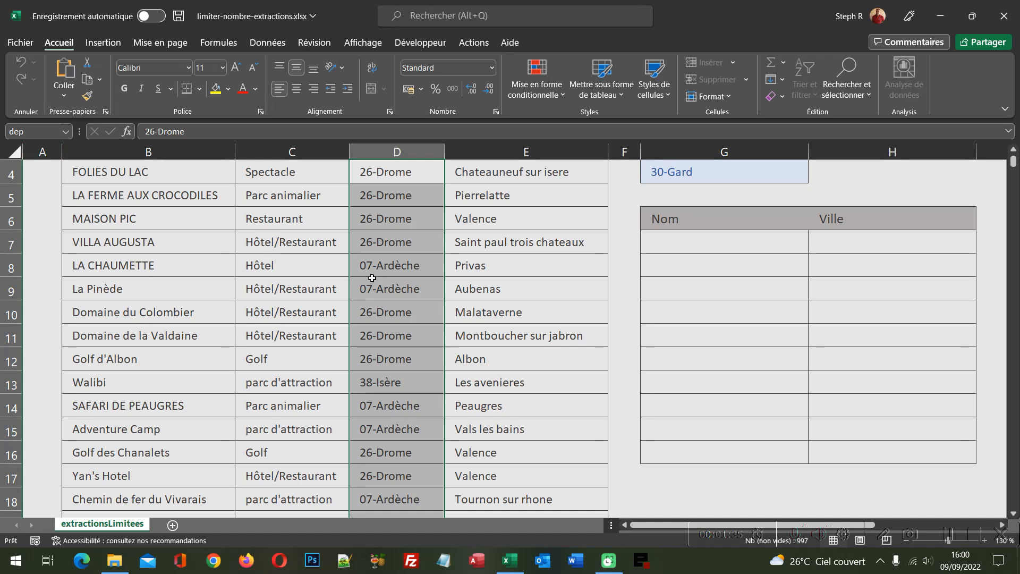
pyautogui.scroll(1, 372, 278)
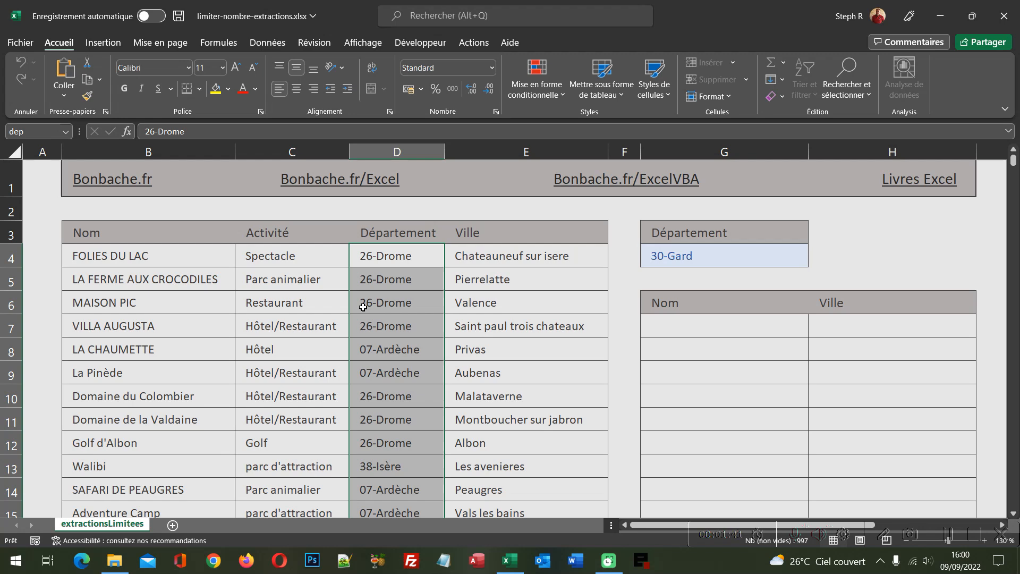
# Step: Start a formula in G7 with Filtre nested inside Index, giving the named range tab as the table to filter
pyautogui.click(666, 324)
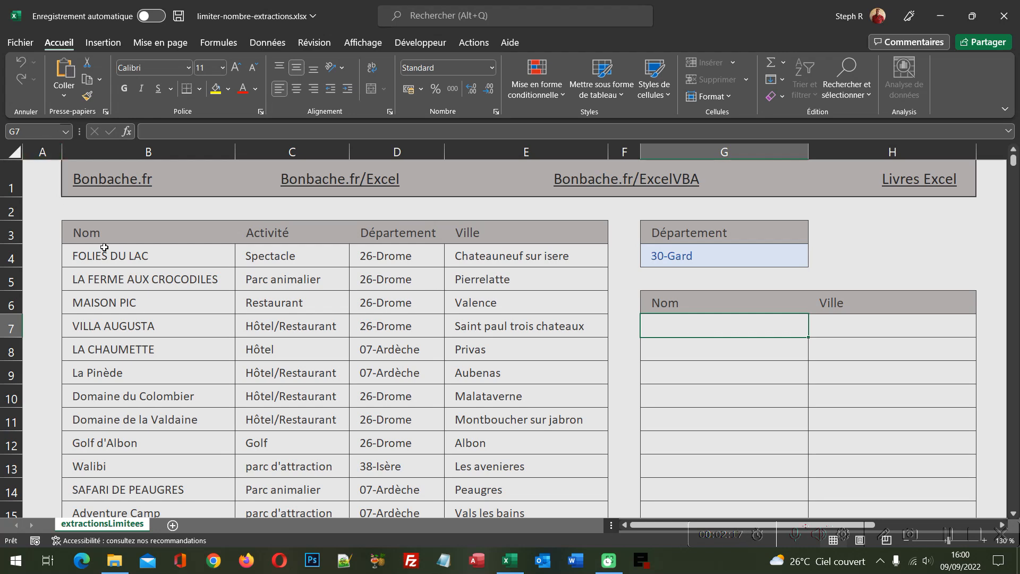
pyautogui.write('=')
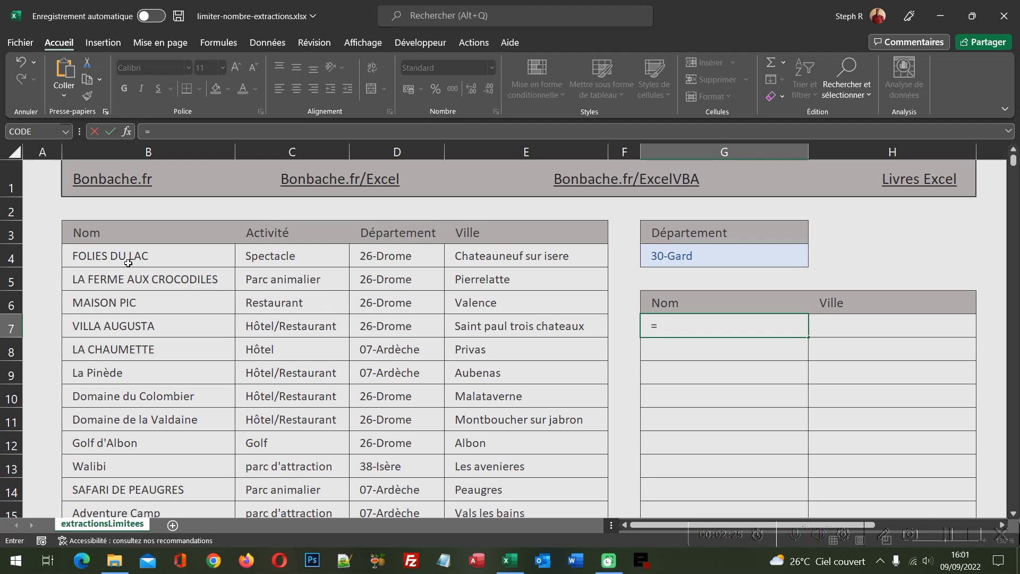
pyautogui.write('Index')
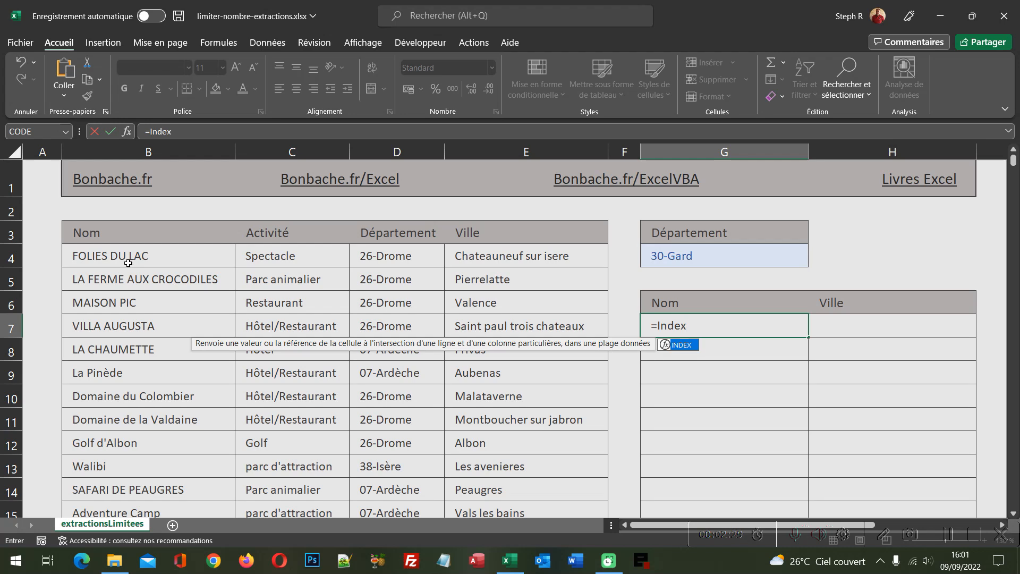
pyautogui.write('(')
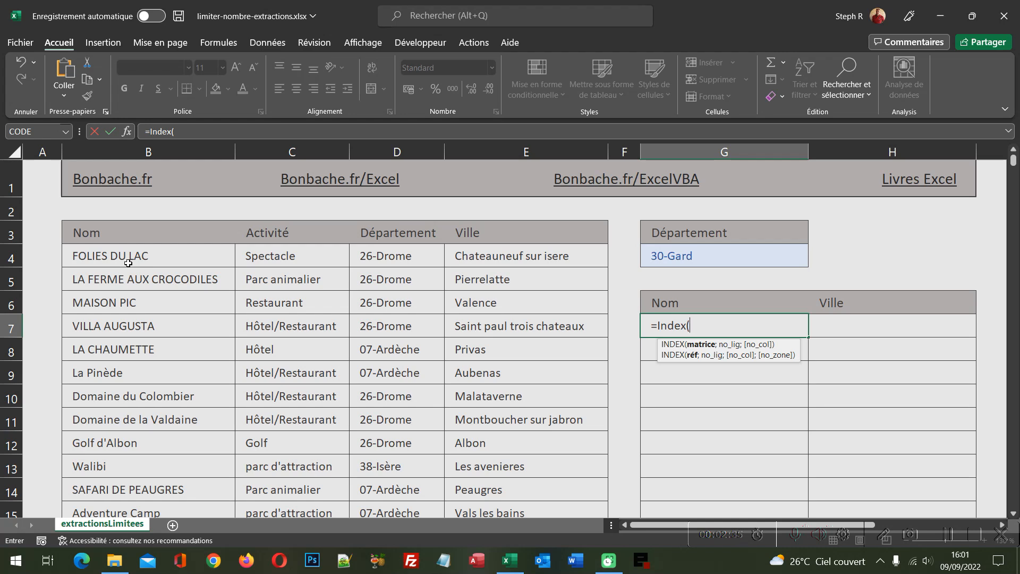
pyautogui.write('Filt')
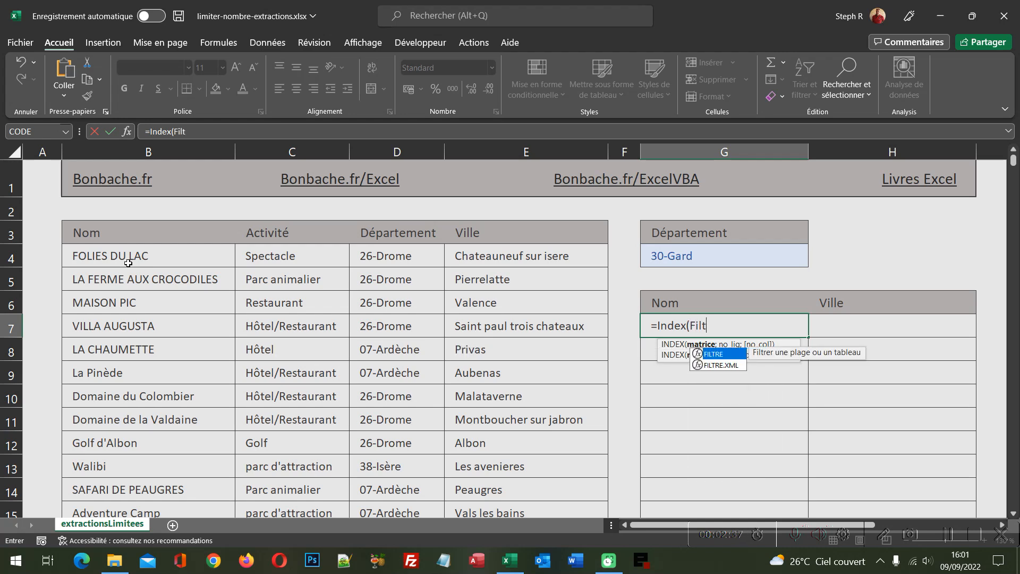
pyautogui.write('re(')
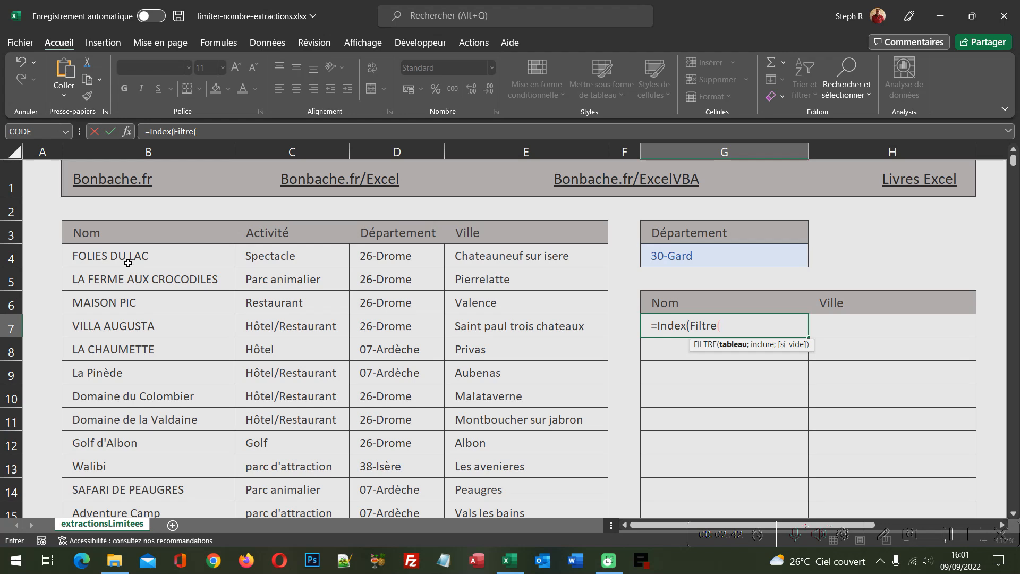
pyautogui.write('tab')
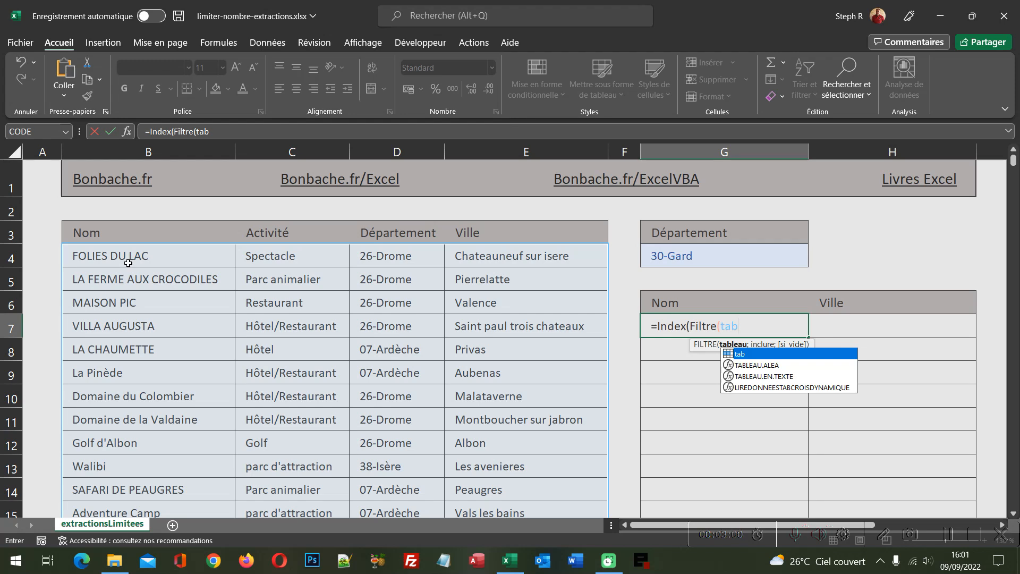
pyautogui.write(';')
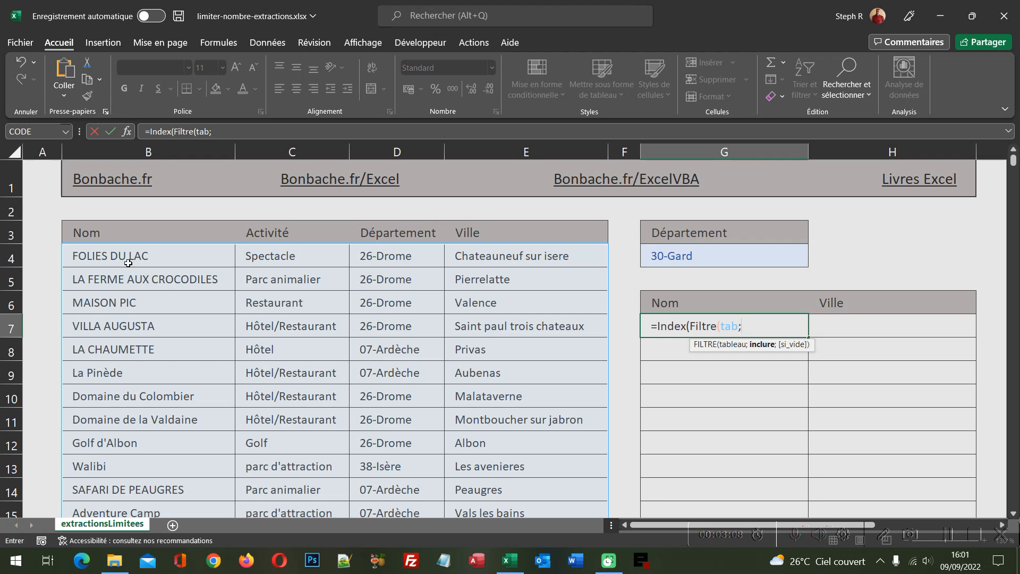
# Step: Complete the Filtre function with the condition dep=G4 and "Pas de résultat" as the text returned when nothing matches
pyautogui.write('dep')
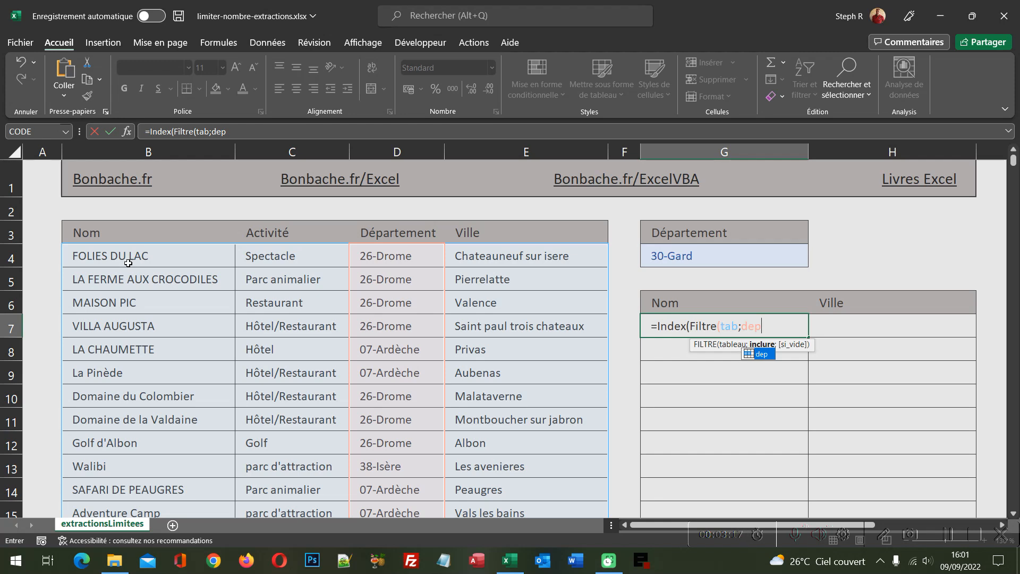
pyautogui.write('=')
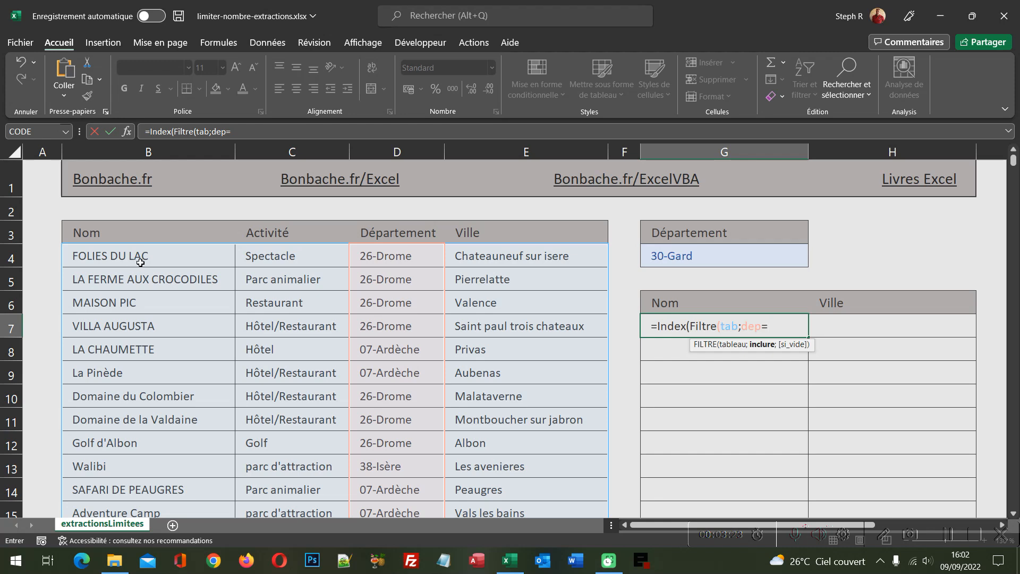
pyautogui.click(688, 258)
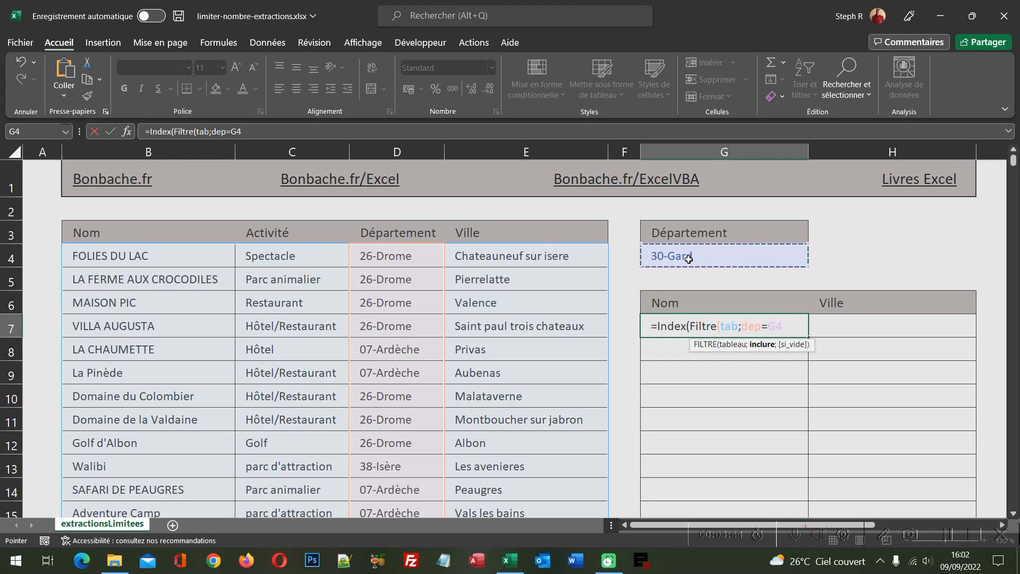
pyautogui.write(';')
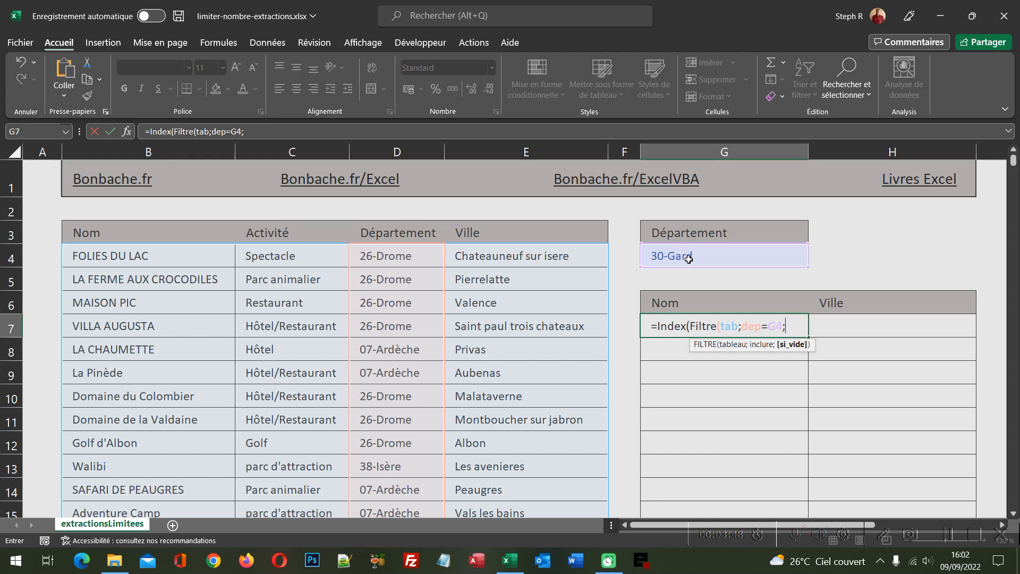
pyautogui.write('"Pas de rés')
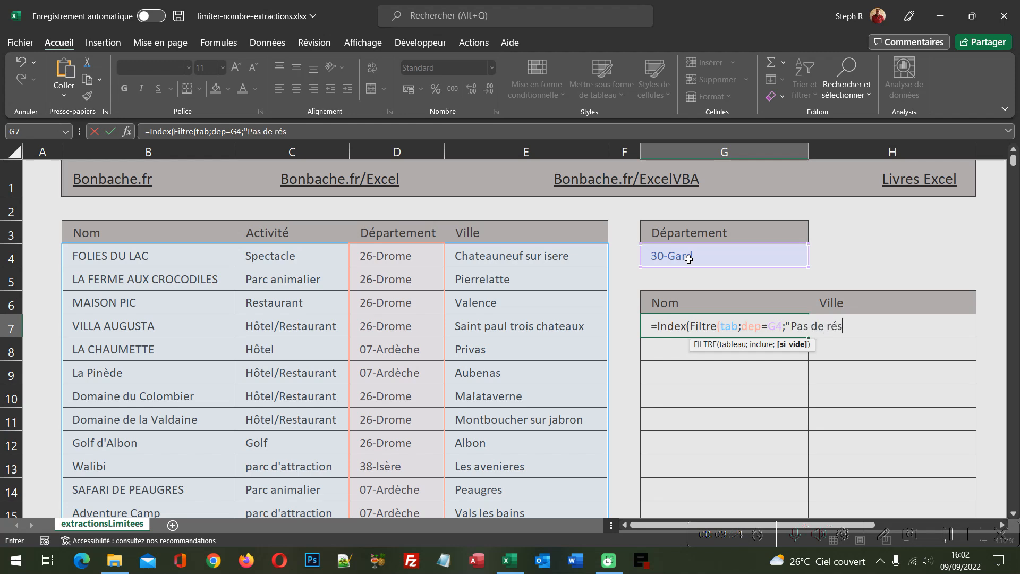
pyautogui.write('ultat"')
pyautogui.write(')')
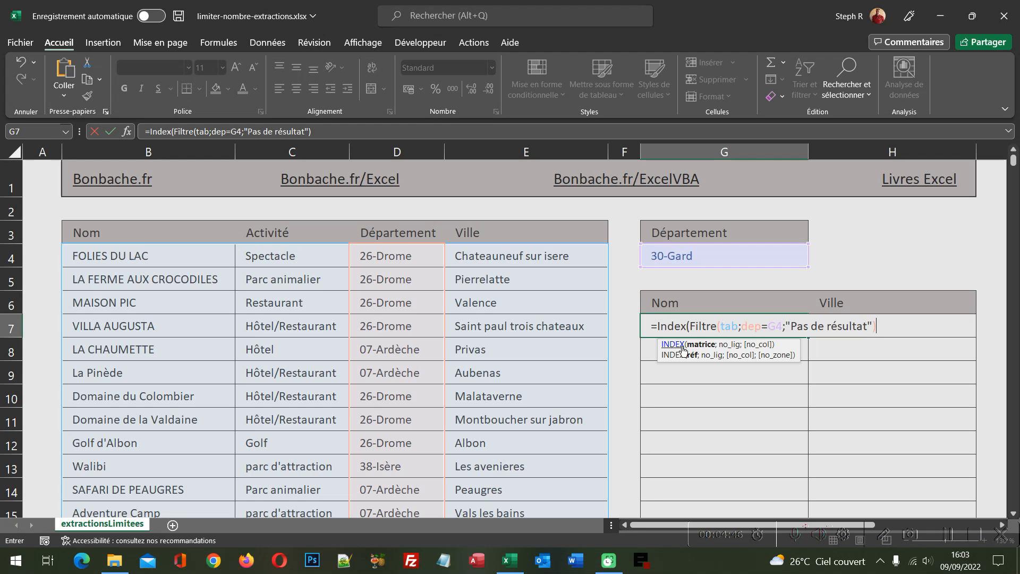
# Step: Give Index the row-number array {1;2;3;4;5;6;7;8;9;10} to limit the extraction to ten records
pyautogui.write(';')
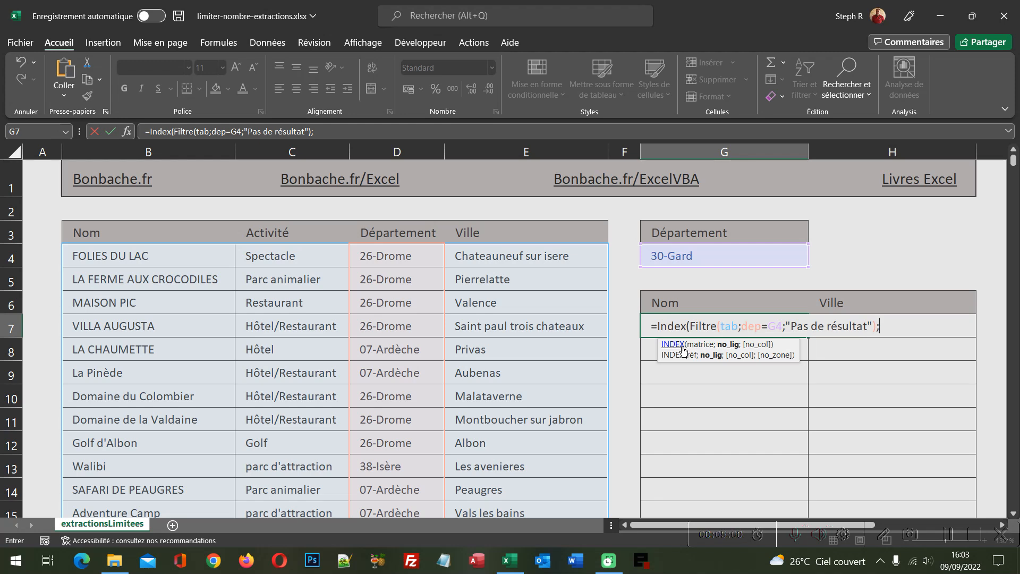
pyautogui.write('{1;2;3;4;5;6;7;8;9;')
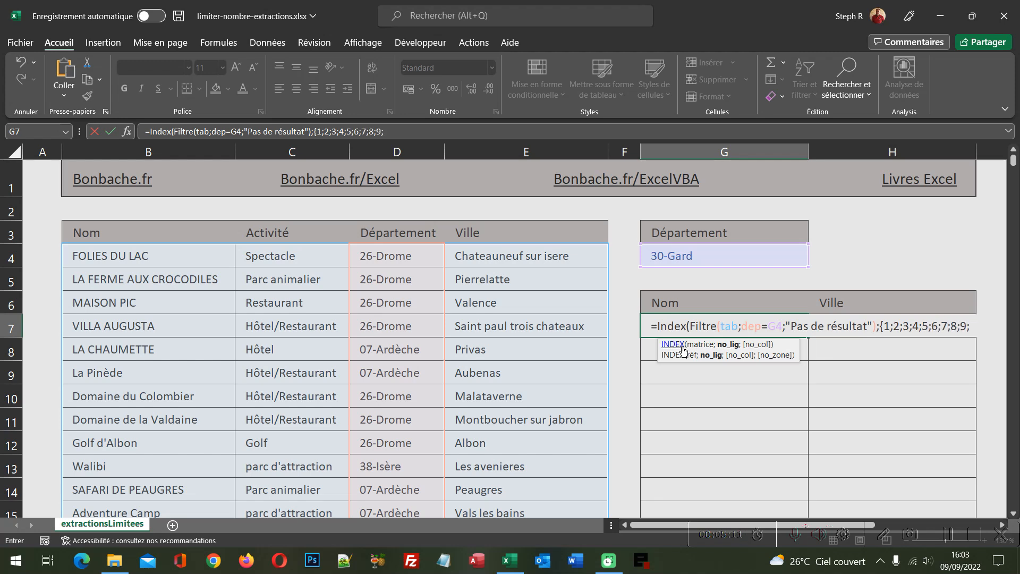
pyautogui.write('10}')
# Step: Add the column array {1.4} to Index to return only the name and town, and validate the formula
pyautogui.write(';')
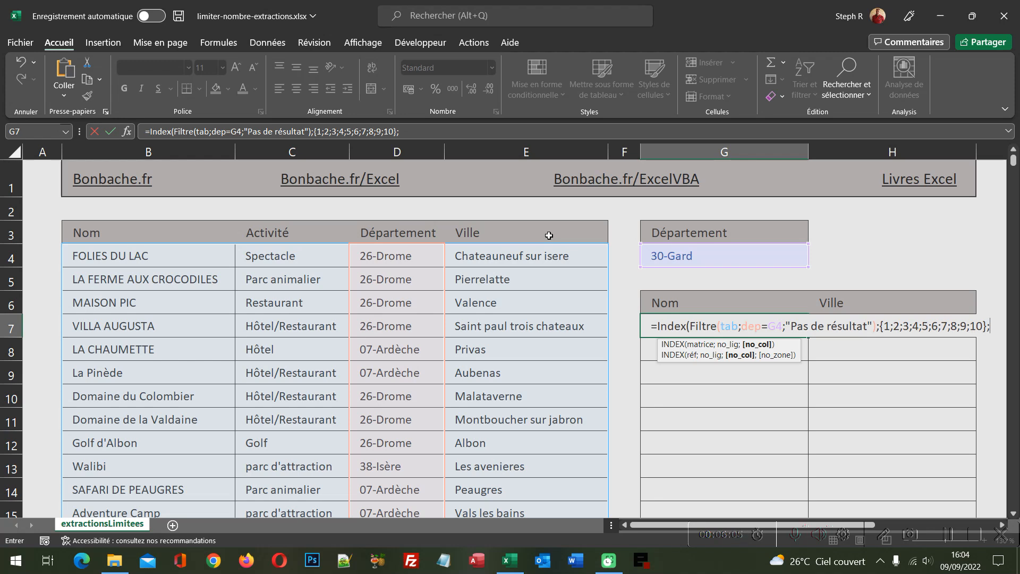
pyautogui.write('{1.4')
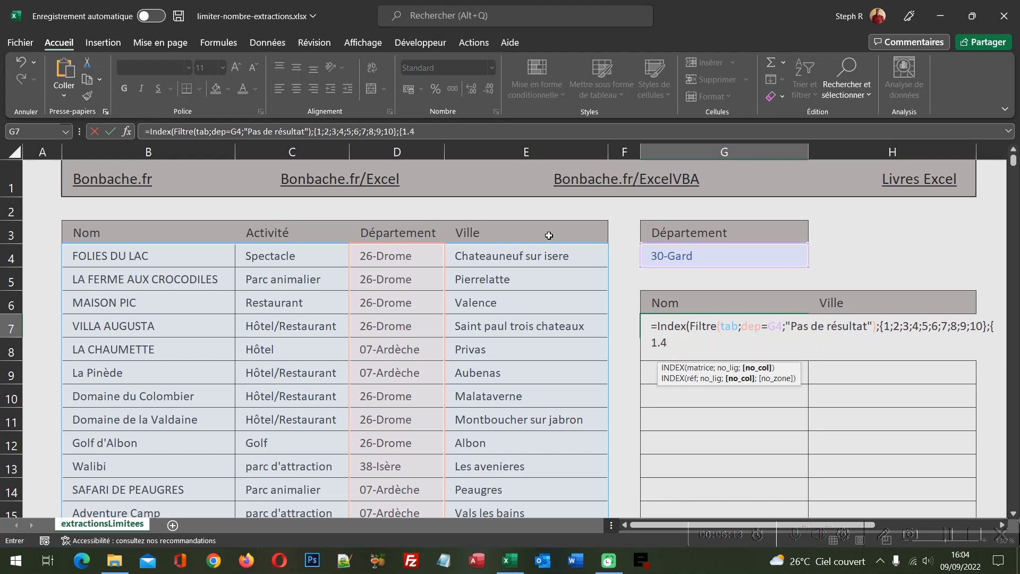
pyautogui.write('}')
pyautogui.write(')')
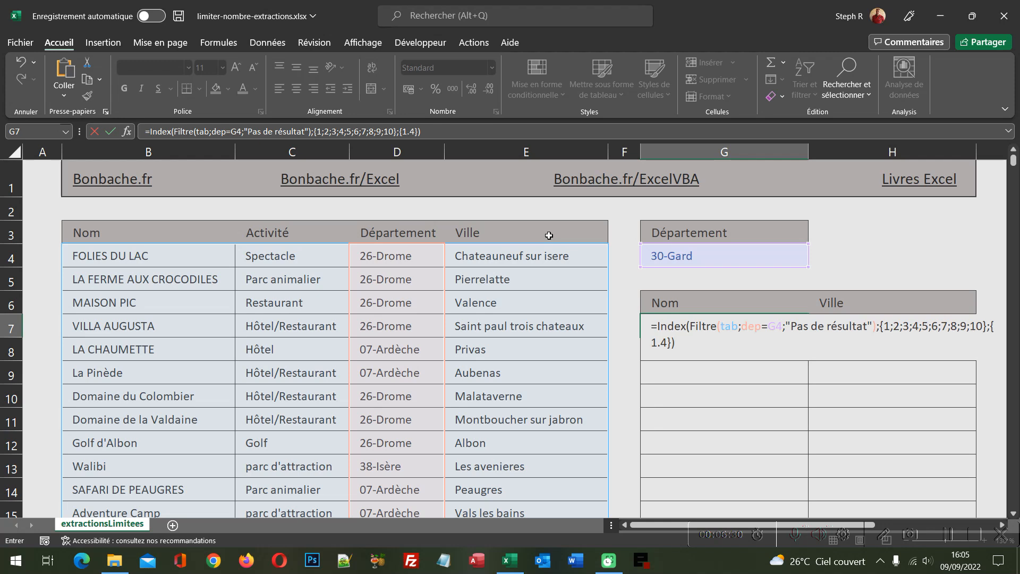
pyautogui.press('Return')
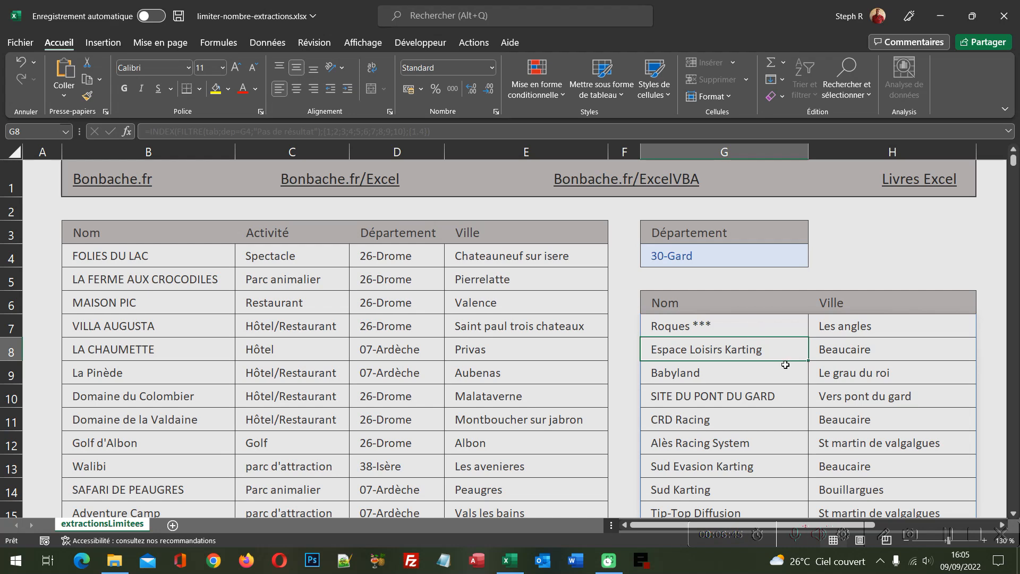
# Step: Choose the department 26-Drome in G4 and compare the extracted records with the source table
pyautogui.scroll(-3, 753, 326)
pyautogui.scroll(3, 852, 326)
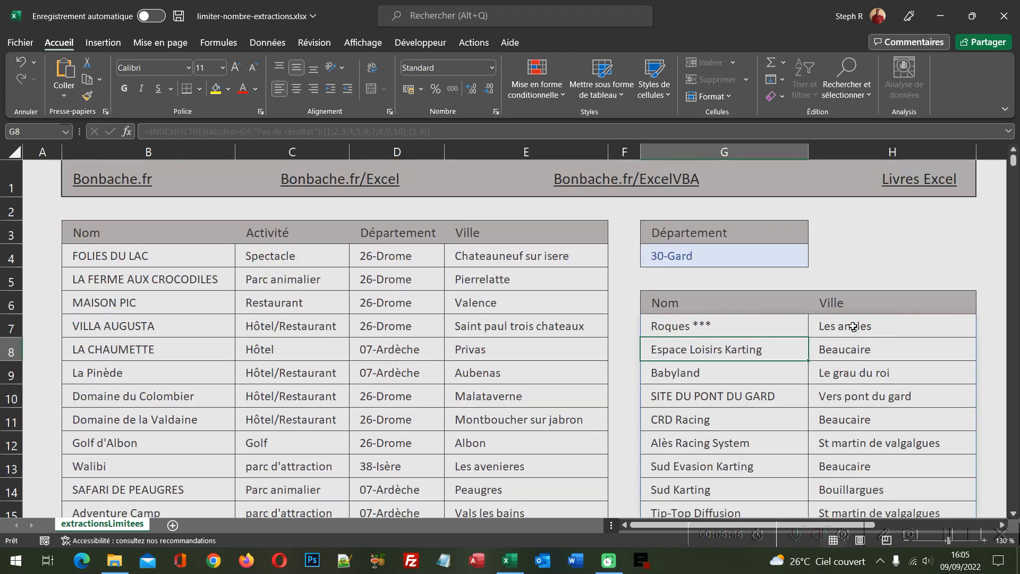
pyautogui.click(803, 257)
pyautogui.click(814, 260)
pyautogui.click(808, 290)
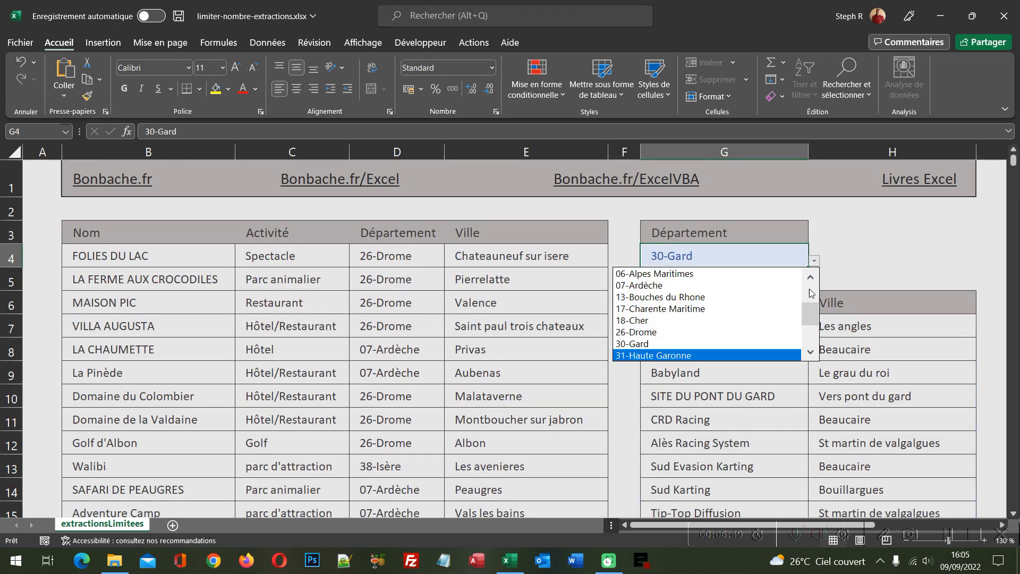
pyautogui.click(695, 332)
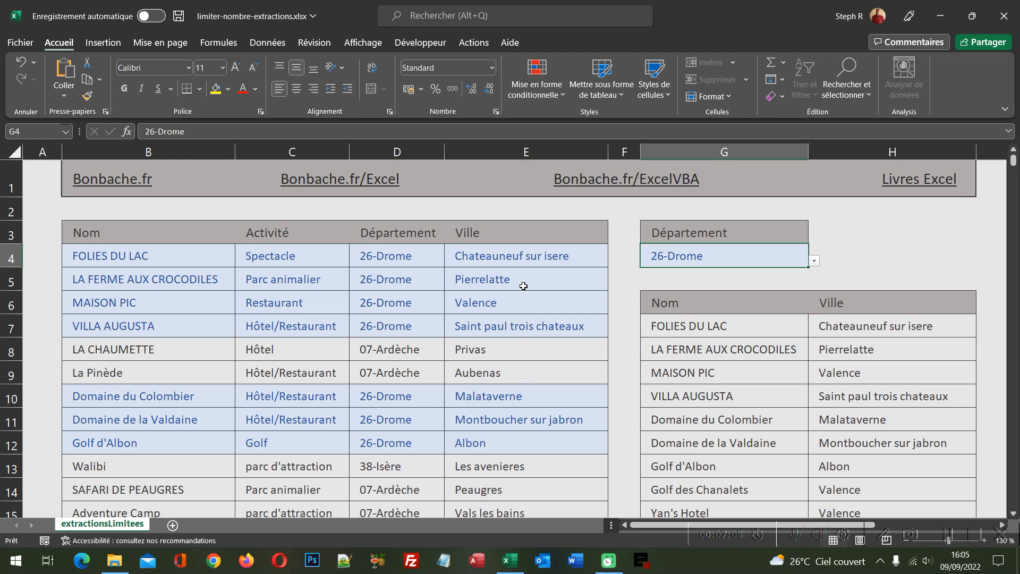
pyautogui.scroll(-4, 523, 286)
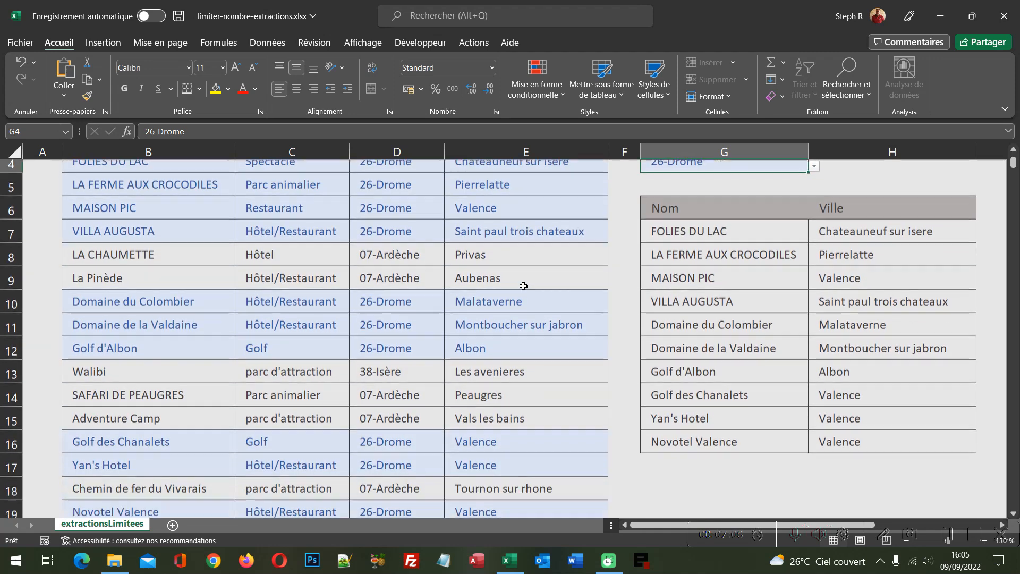
pyautogui.scroll(-1, 524, 286)
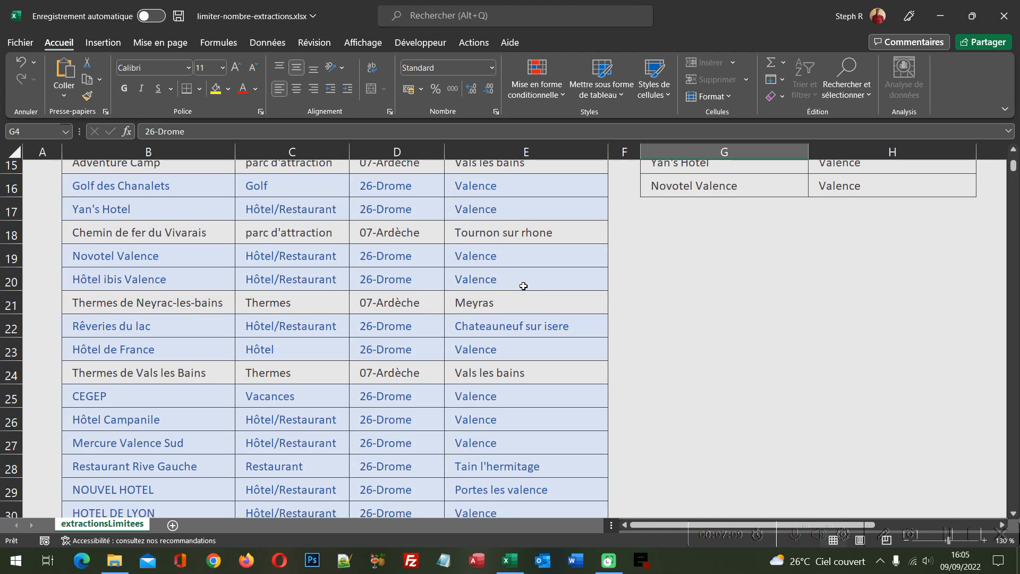
pyautogui.scroll(5, 523, 286)
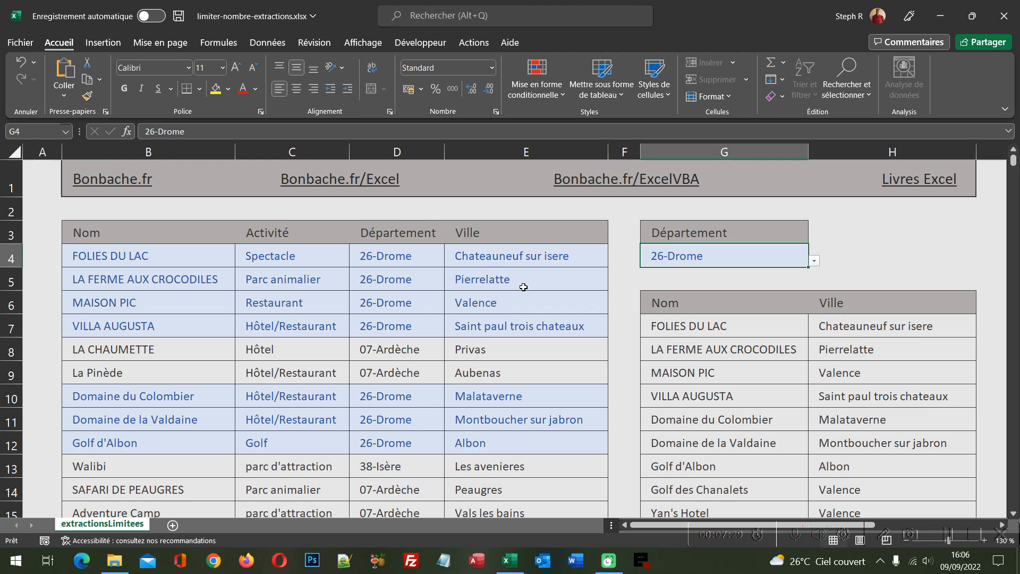
# Step: Replace the row-number array in G7's Index formula with ligne(1:10), validate it and check the extraction
pyautogui.click(714, 327)
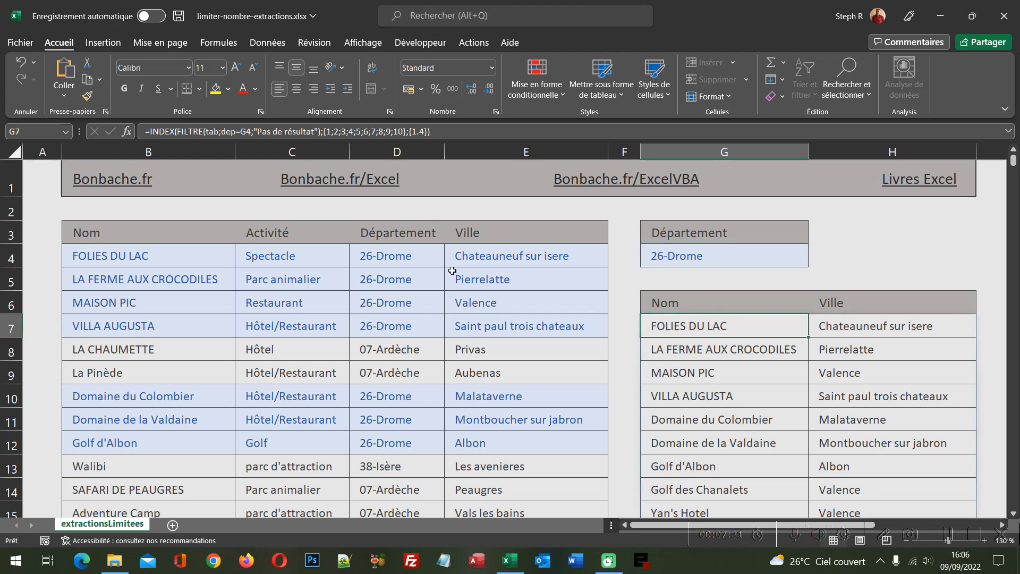
pyautogui.click(327, 130)
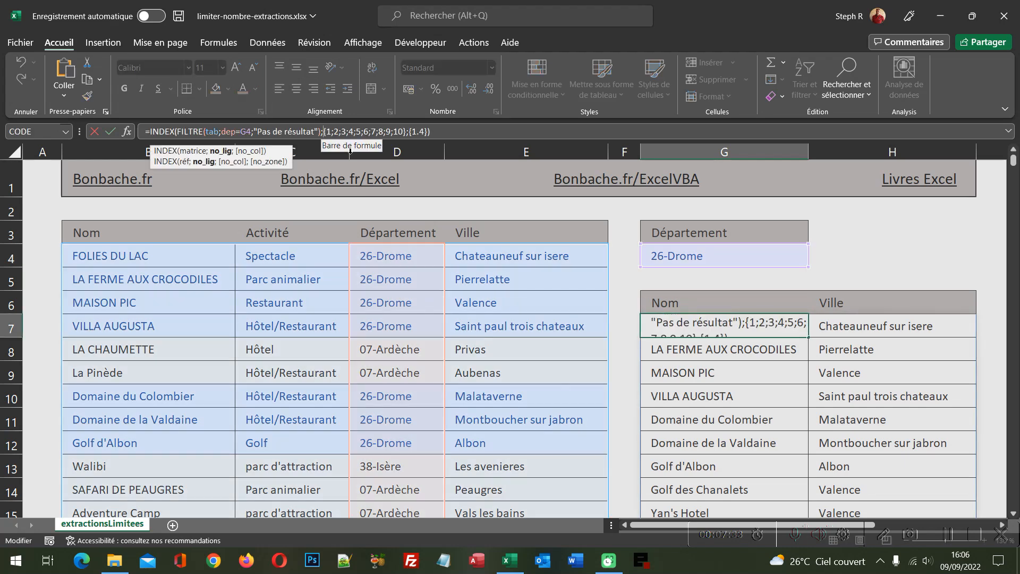
pyautogui.keyDown('shift'); pyautogui.click(407, 131); pyautogui.keyUp('shift')
pyautogui.write('ligne')
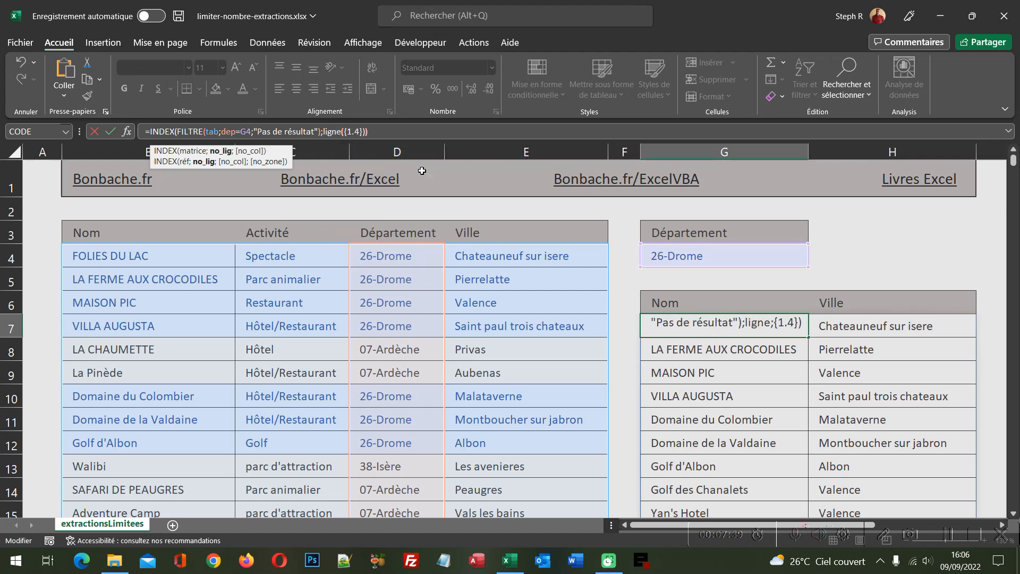
pyautogui.write('(1')
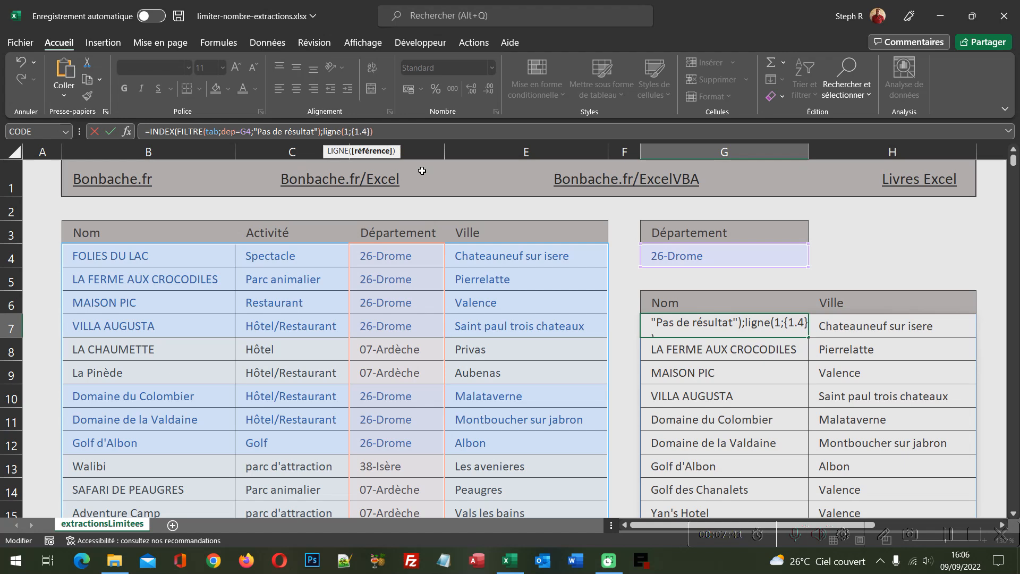
pyautogui.write(':10)')
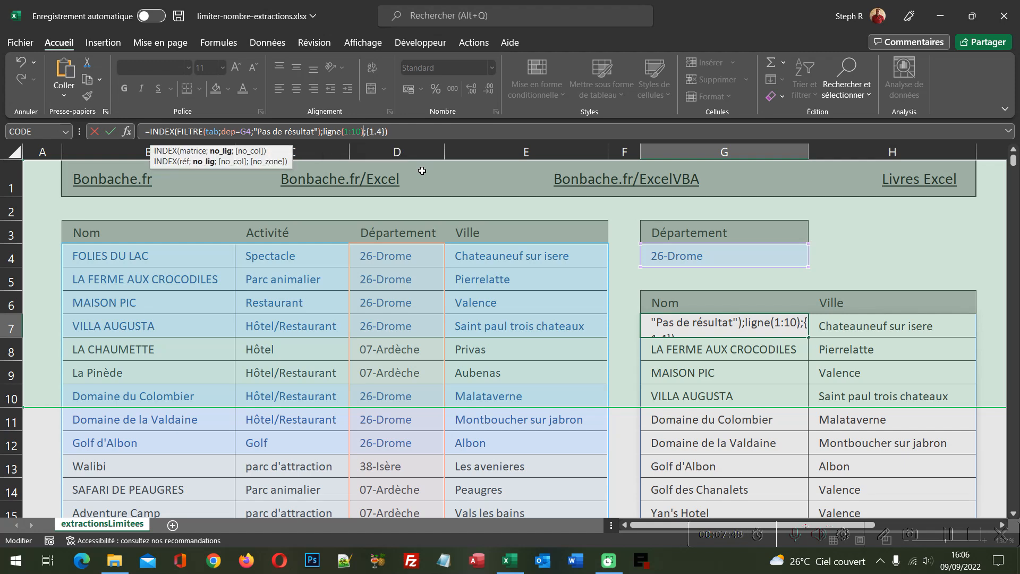
pyautogui.press('Return')
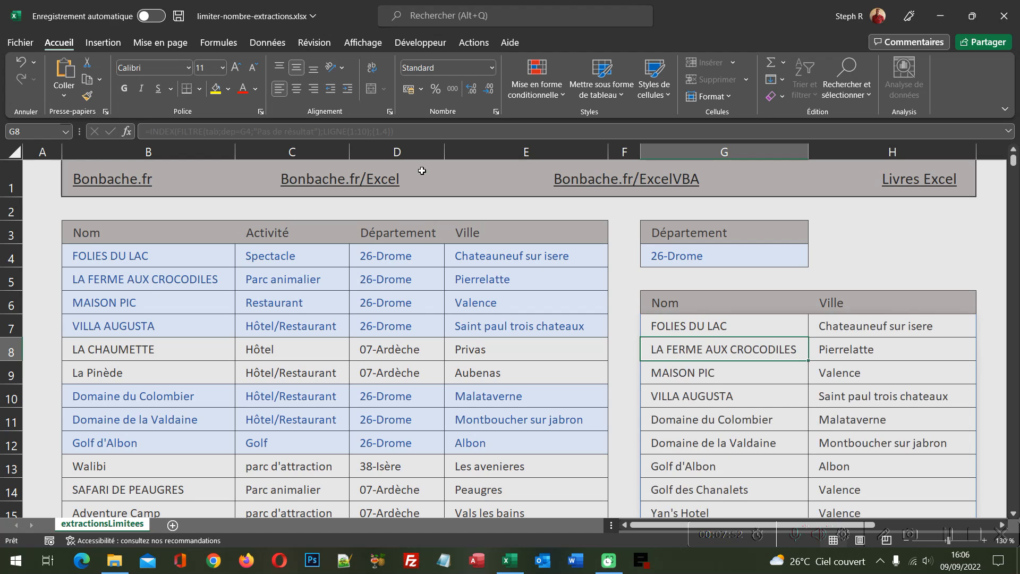
pyautogui.scroll(-2, 761, 386)
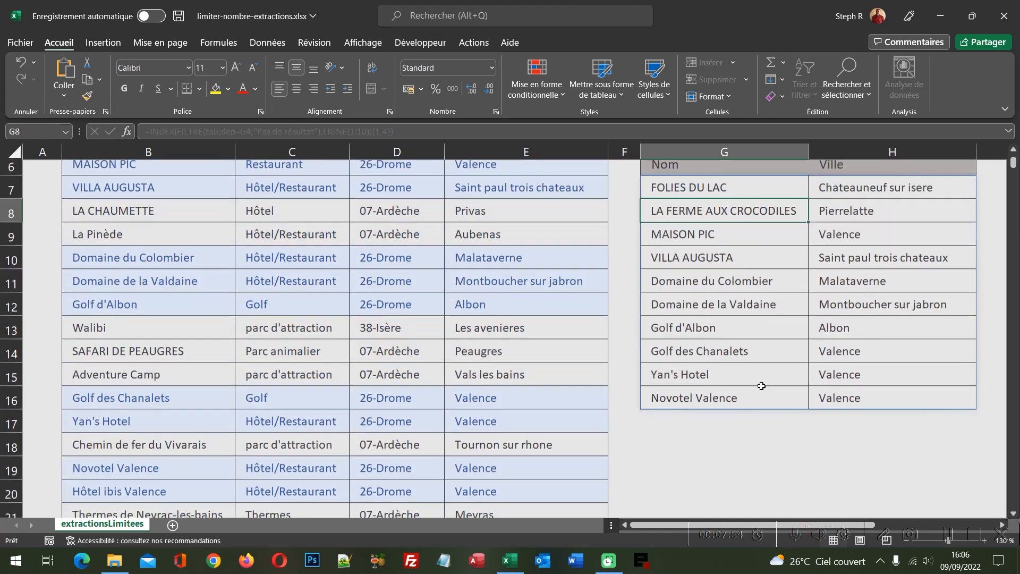
pyautogui.scroll(2, 761, 385)
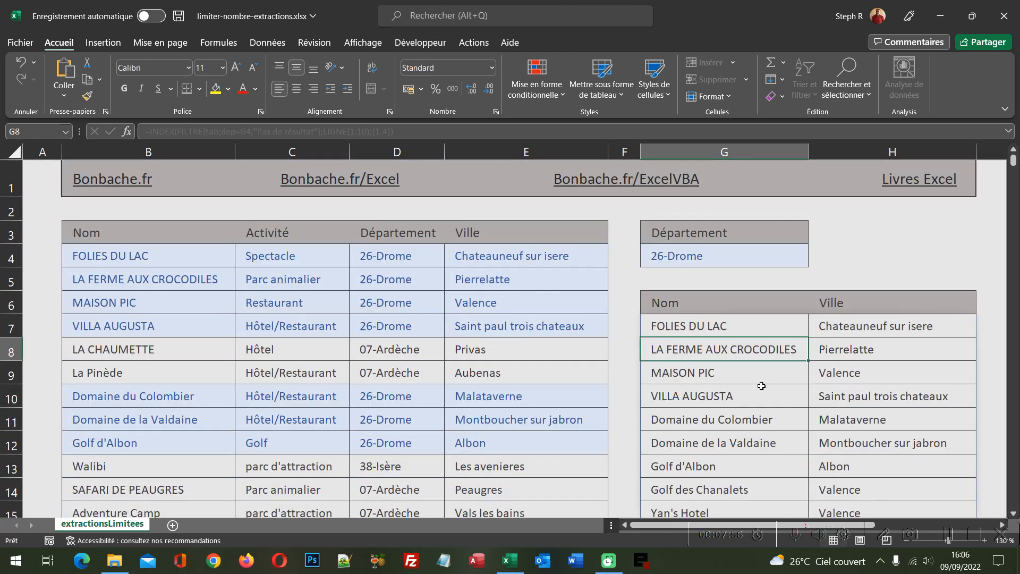
# Step: Choose the department 07-Ardèche in G4 and check the extracted names and towns against the source table
pyautogui.click(799, 259)
pyautogui.click(813, 263)
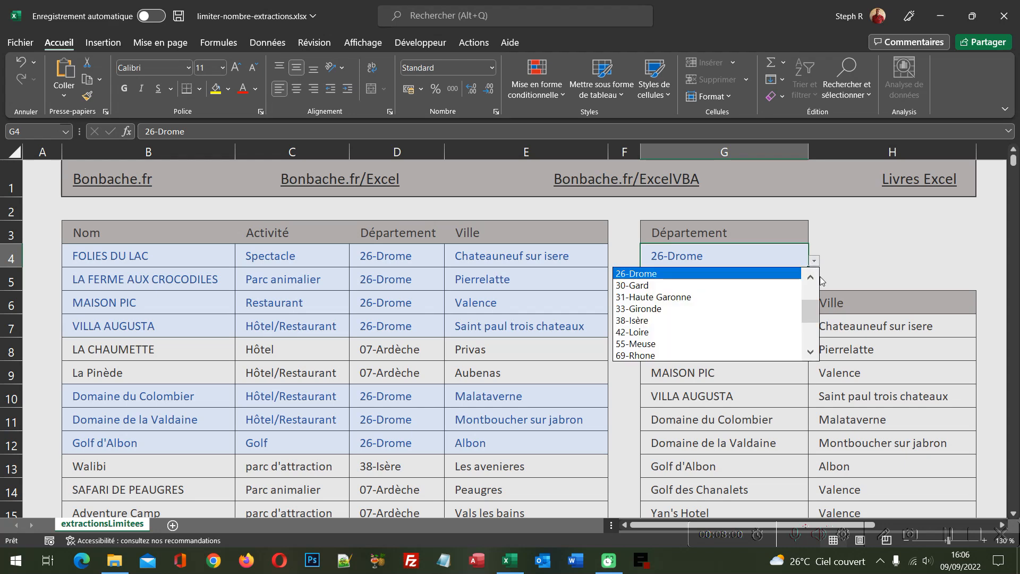
pyautogui.click(811, 278)
pyautogui.click(811, 279)
pyautogui.click(811, 278)
pyautogui.click(811, 278)
pyautogui.click(811, 279)
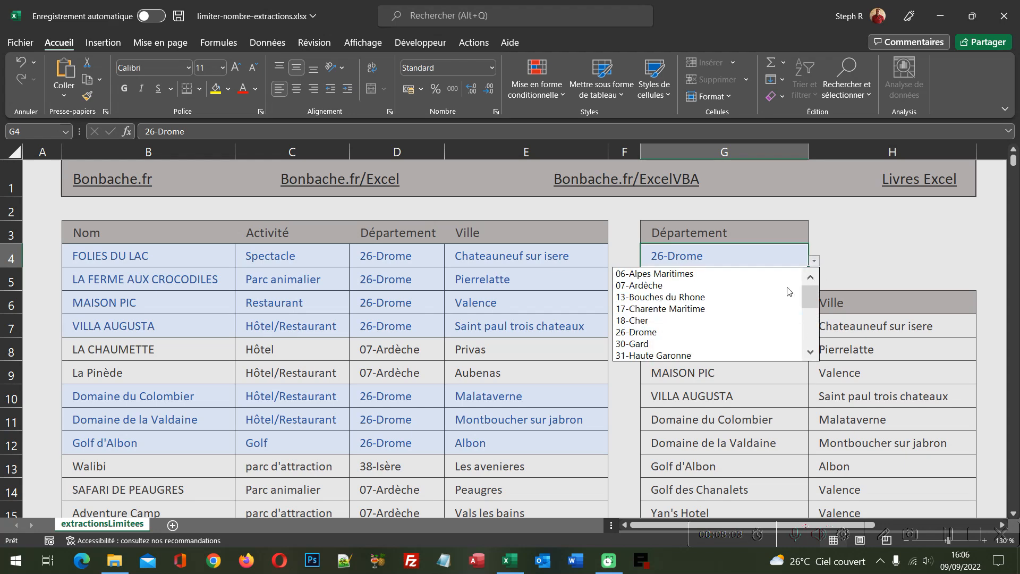
pyautogui.click(678, 287)
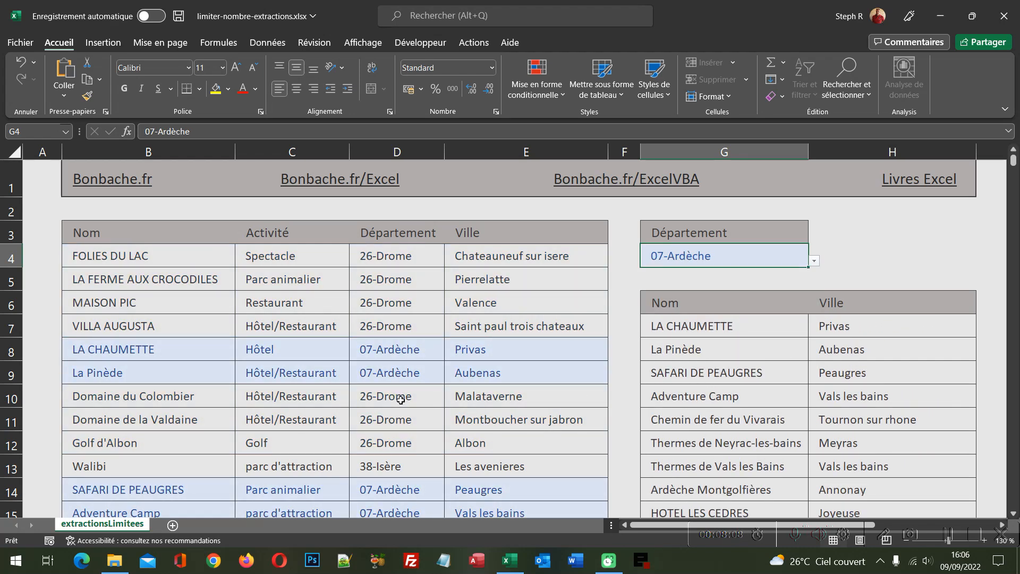
pyautogui.scroll(-1, 400, 399)
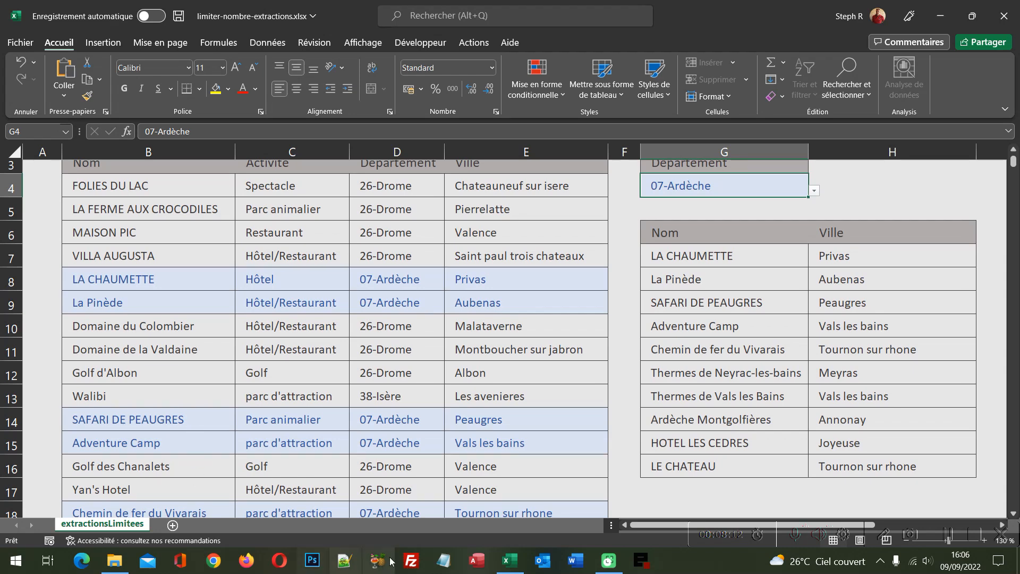
pyautogui.scroll(1, 746, 396)
pyautogui.scroll(1, 745, 396)
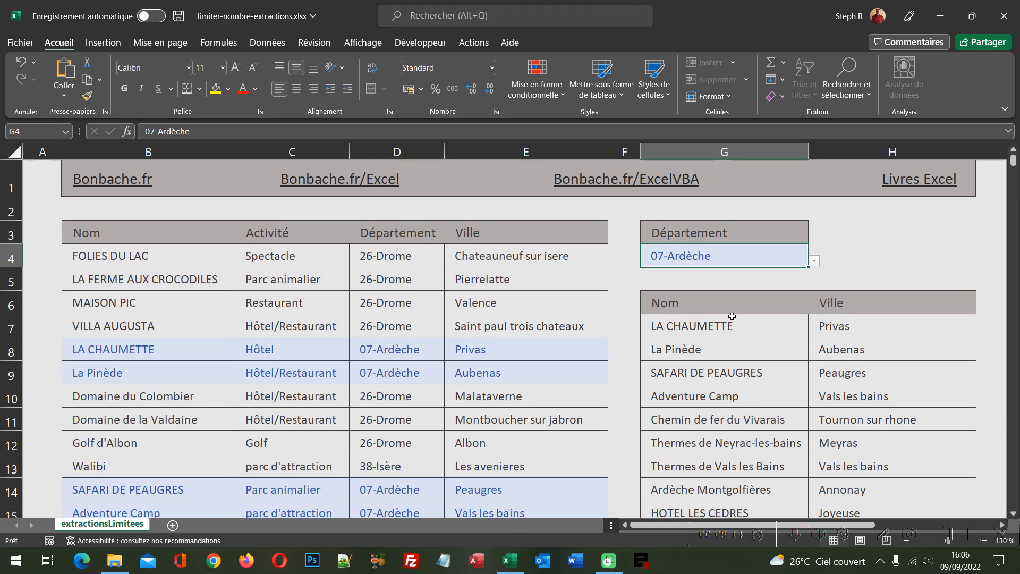